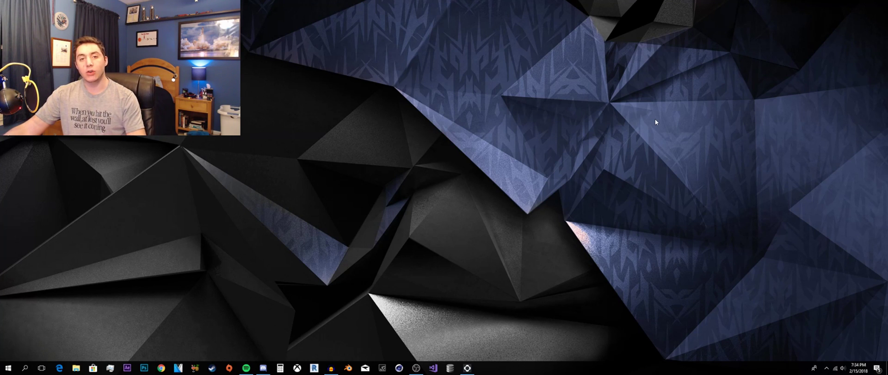
{"action": "key", "text": "alt+z"}
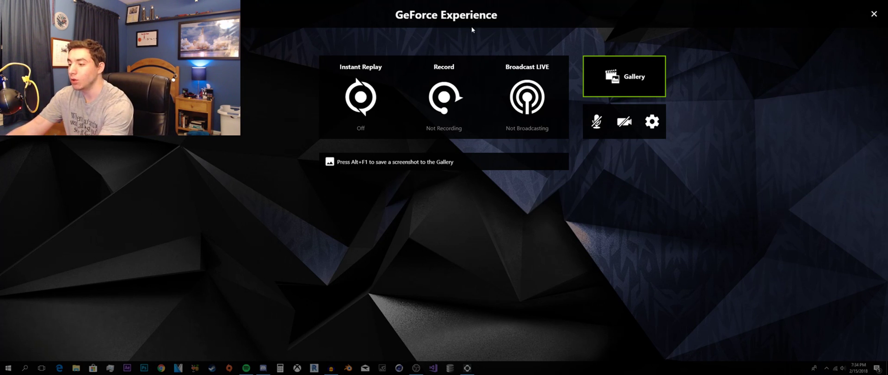
{"action": "key", "text": "alt+z"}
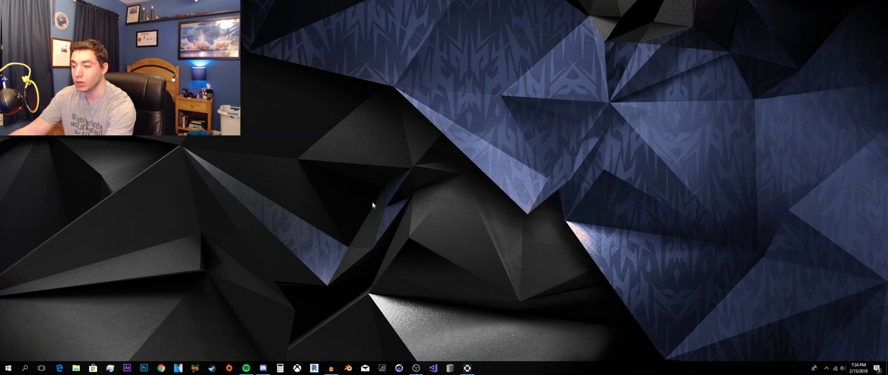
{"action": "left_click", "coordinate": [826, 368]}
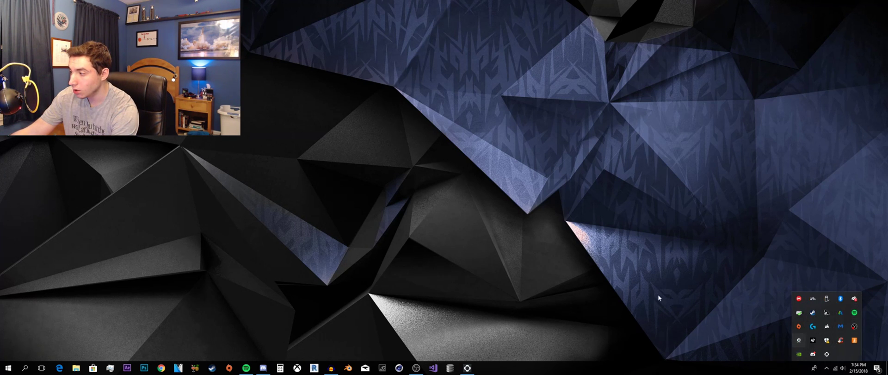
Launch GeForce Experience and dismiss its release highlights.
{"action": "key", "text": "super"}
{"action": "type", "text": "gf"}
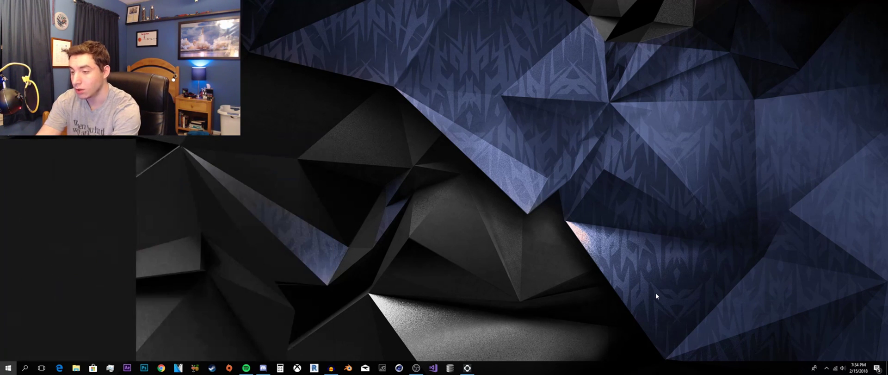
{"action": "type", "text": "e"}
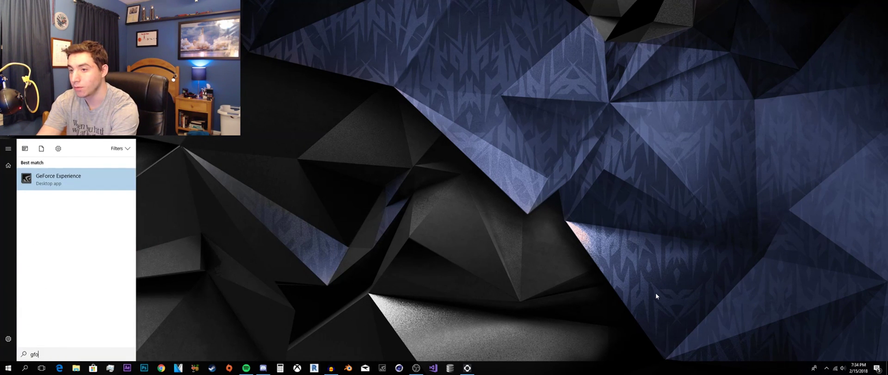
{"action": "key", "text": "Return"}
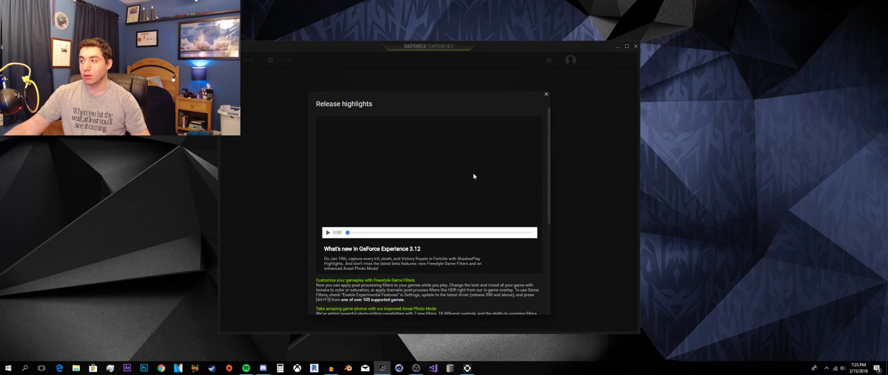
{"action": "left_click", "coordinate": [546, 95]}
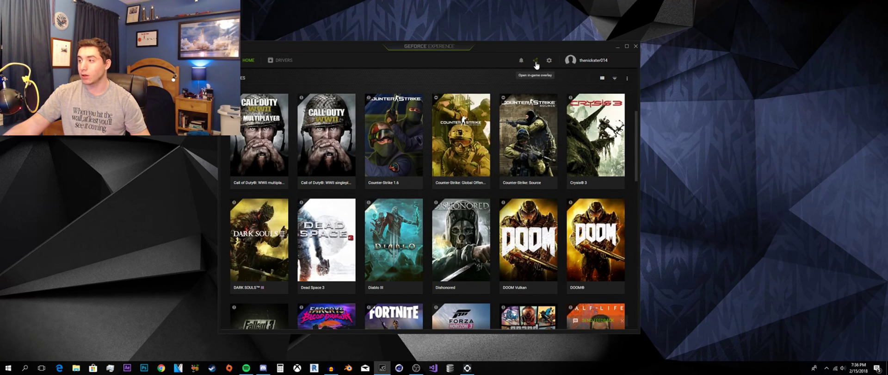
View the in-game overlay from the GeForce Experience window, and close both the overlay and the window.
{"action": "left_click", "coordinate": [535, 63]}
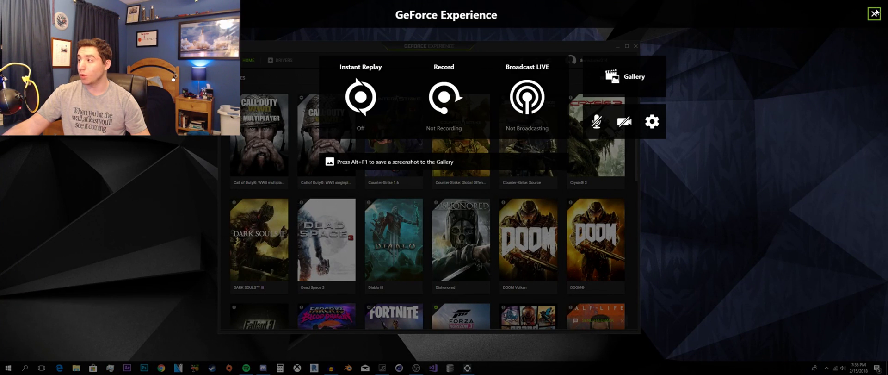
{"action": "left_click", "coordinate": [874, 13]}
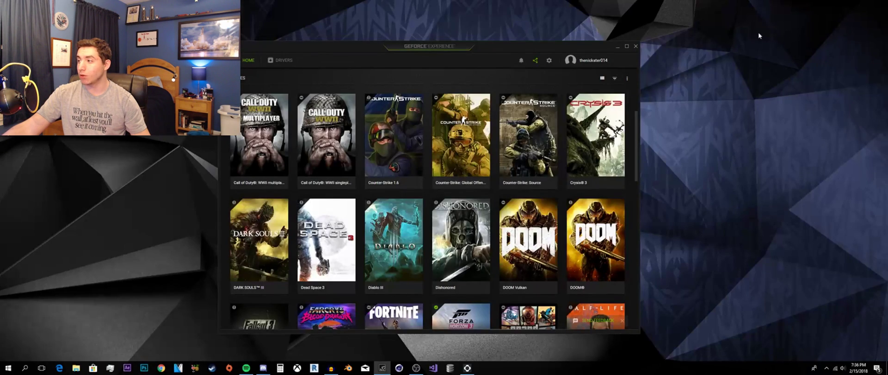
{"action": "left_click", "coordinate": [636, 46]}
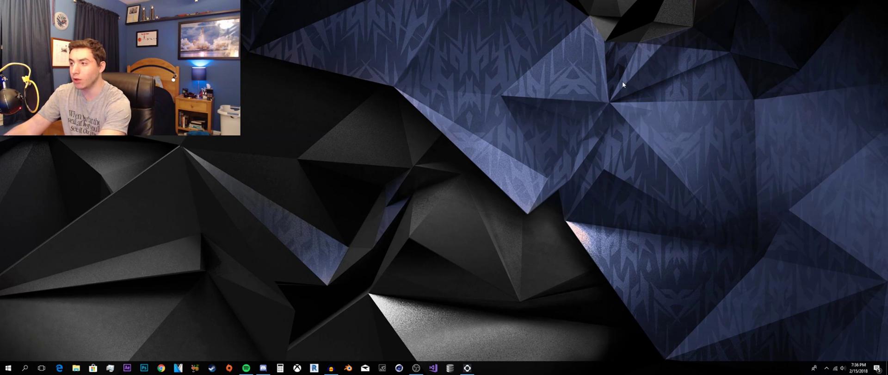
Bring up the in-game overlay's Record settings and select In-game as the video capture resolution.
{"action": "key", "text": "alt+z"}
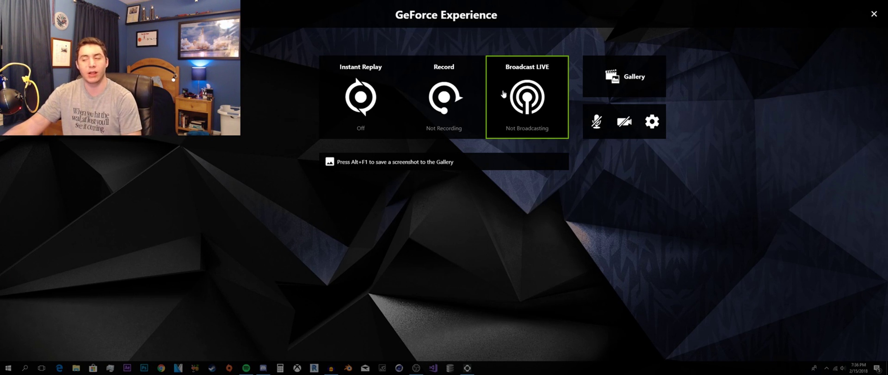
{"action": "left_click", "coordinate": [430, 104]}
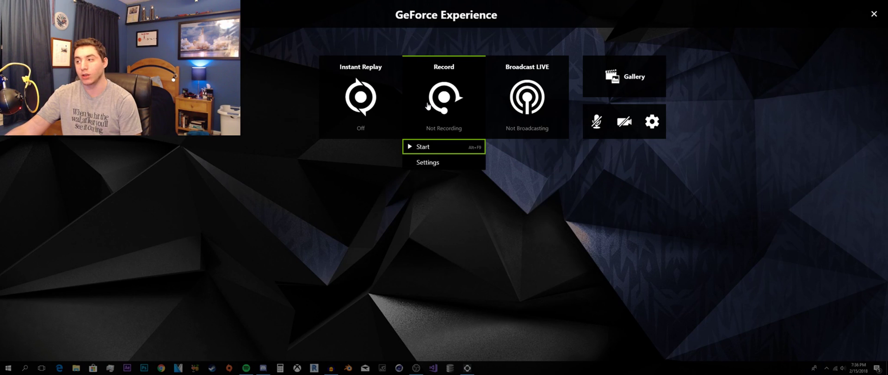
{"action": "left_click", "coordinate": [435, 162]}
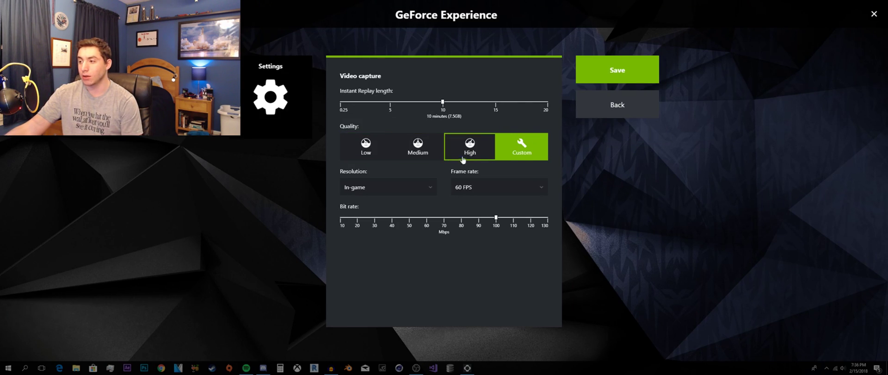
{"action": "left_click", "coordinate": [384, 188]}
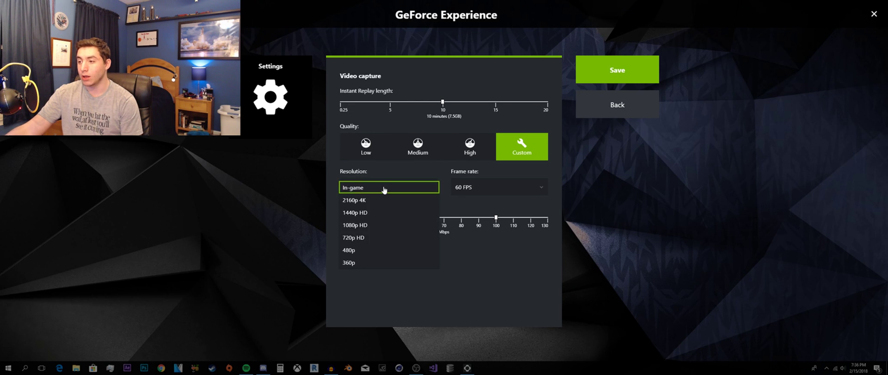
{"action": "left_click", "coordinate": [384, 188]}
{"action": "left_click", "coordinate": [384, 190]}
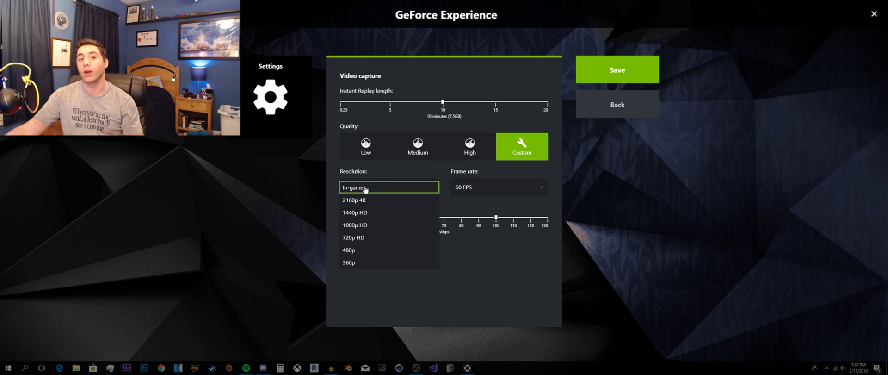
{"action": "left_click", "coordinate": [366, 187]}
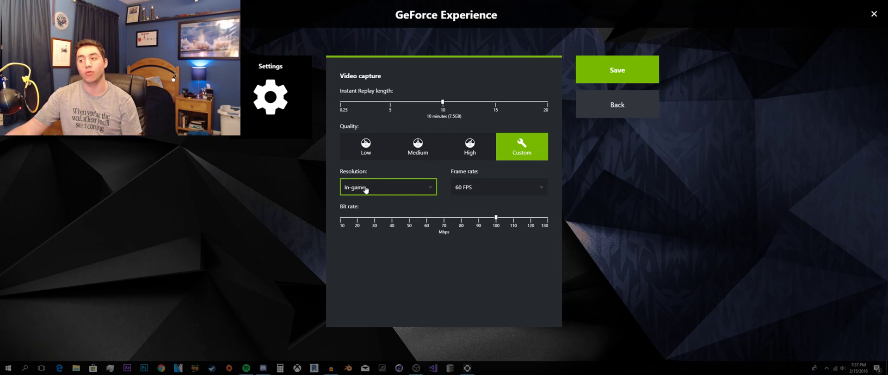
Set the video capture frame rate to 60 FPS and the bit rate to 100 Mbps, and save.
{"action": "left_click", "coordinate": [491, 191]}
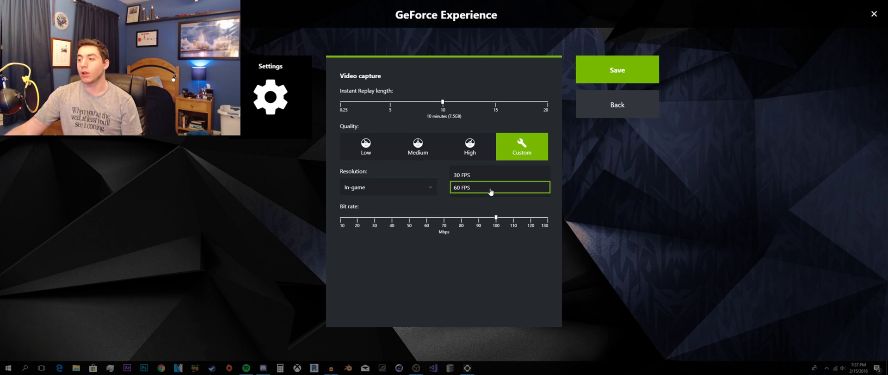
{"action": "left_click", "coordinate": [490, 190]}
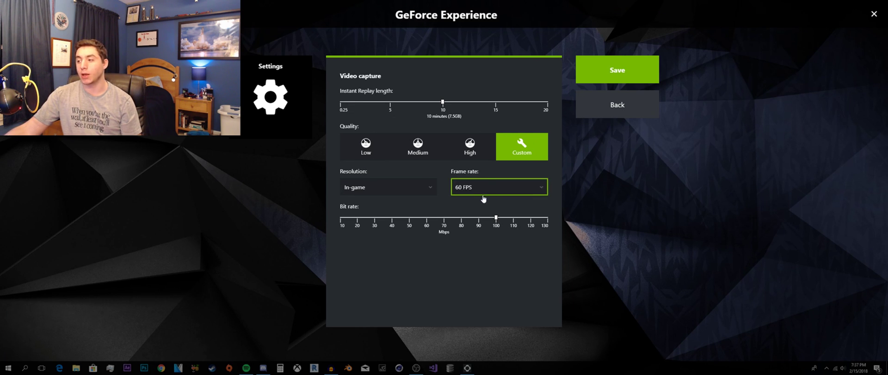
{"action": "left_click_drag", "start_coordinate": [343, 219], "coordinate": [497, 219]}
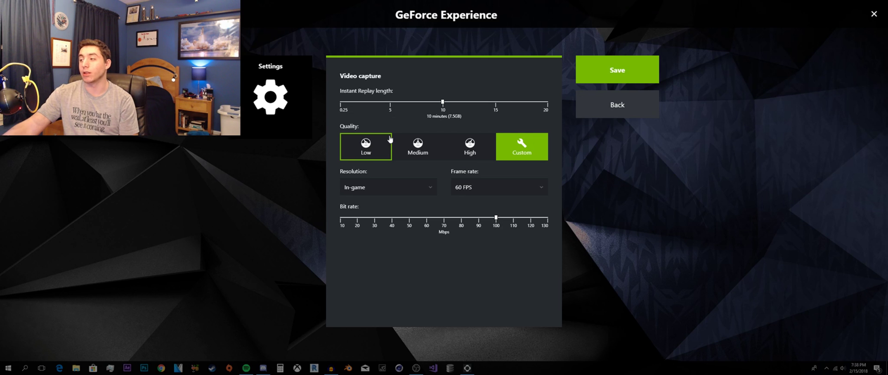
{"action": "left_click", "coordinate": [621, 78]}
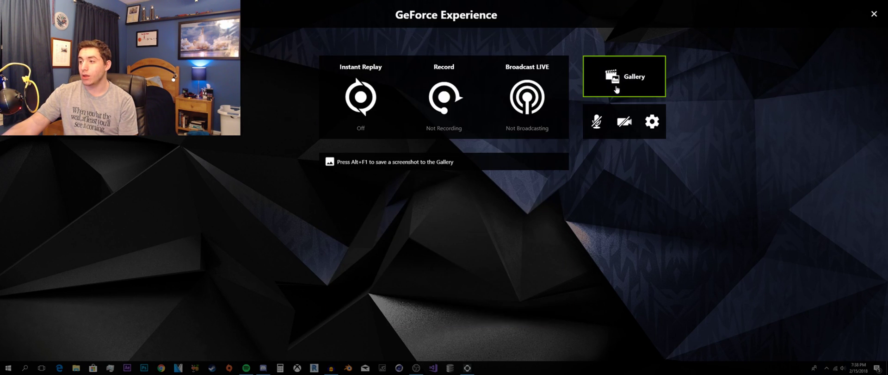
Configure the Broadcast LIVE settings with 1080p HD resolution and a 30 FPS frame rate, and save them.
{"action": "left_click", "coordinate": [548, 112]}
{"action": "left_click", "coordinate": [521, 162]}
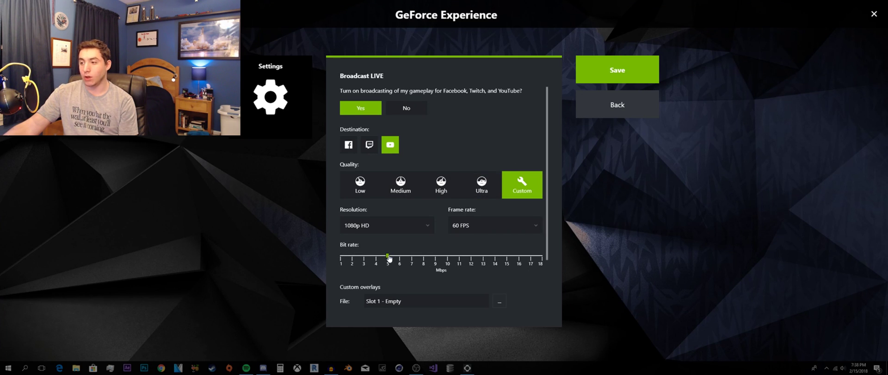
{"action": "left_click", "coordinate": [387, 230]}
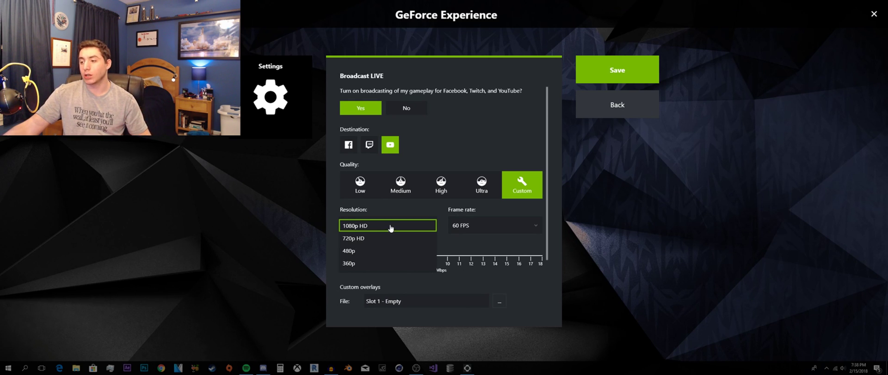
{"action": "left_click", "coordinate": [390, 226]}
{"action": "scroll", "coordinate": [461, 252], "scroll_direction": "down", "scroll_amount": 3}
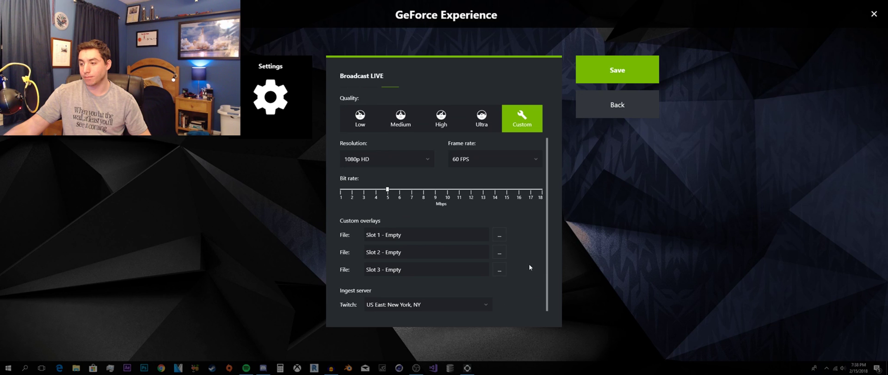
{"action": "scroll", "coordinate": [530, 268], "scroll_direction": "up", "scroll_amount": 3}
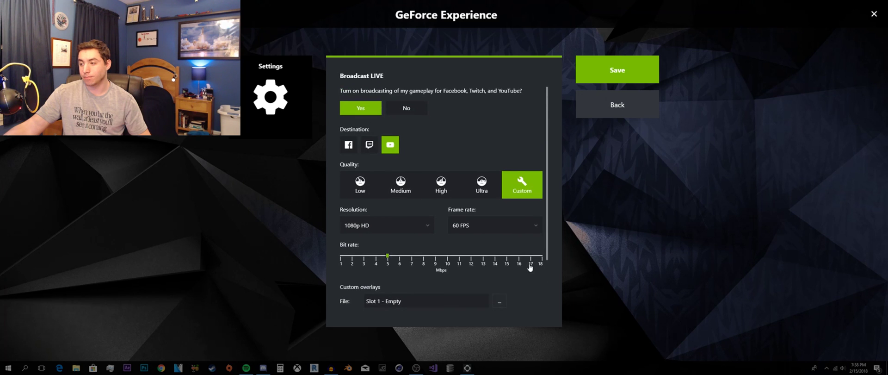
{"action": "left_click", "coordinate": [495, 234]}
{"action": "left_click", "coordinate": [481, 213]}
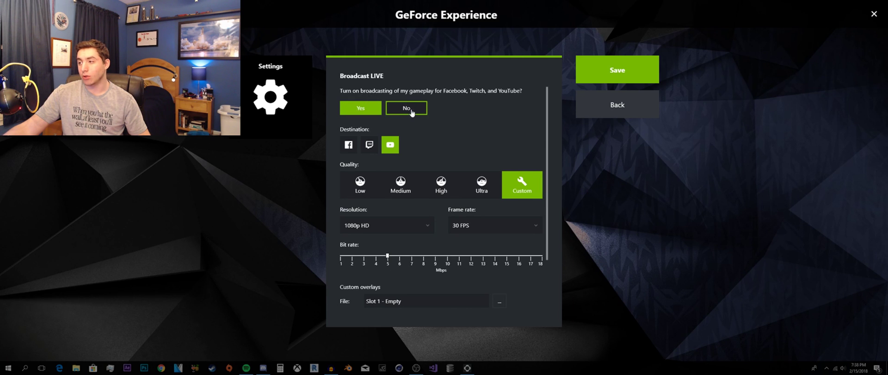
{"action": "left_click", "coordinate": [640, 74]}
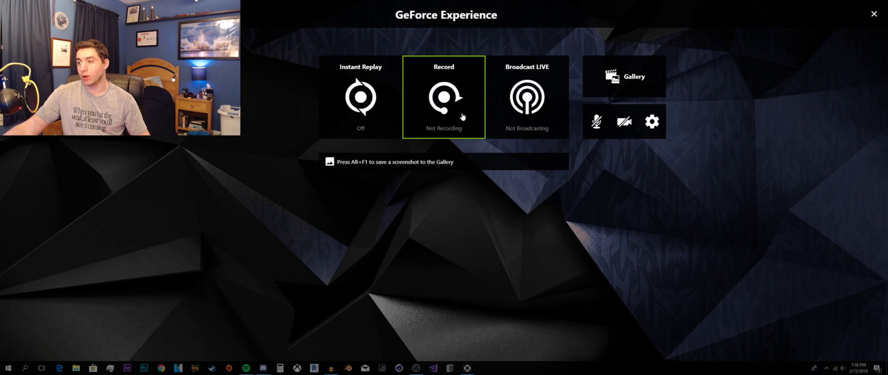
Reopen the Record settings, try a 50 Mbps bit rate, and return the bit rate to 100 Mbps.
{"action": "left_click", "coordinate": [384, 105]}
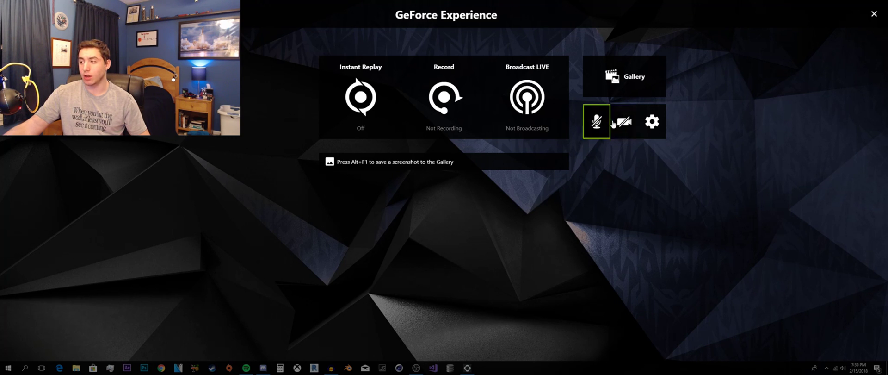
{"action": "left_click", "coordinate": [460, 99]}
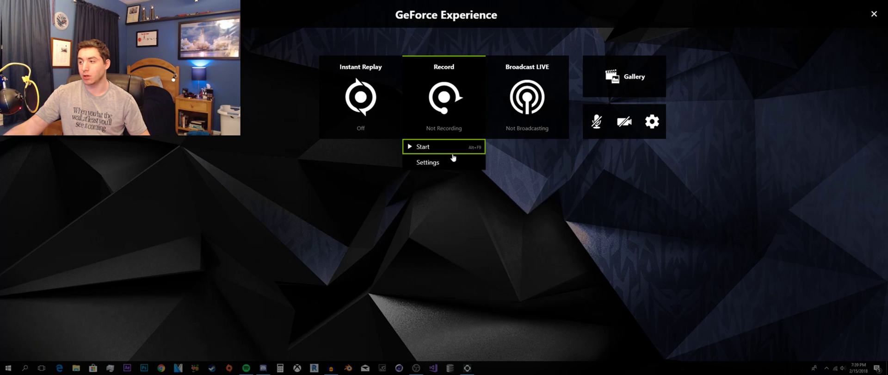
{"action": "left_click", "coordinate": [451, 158]}
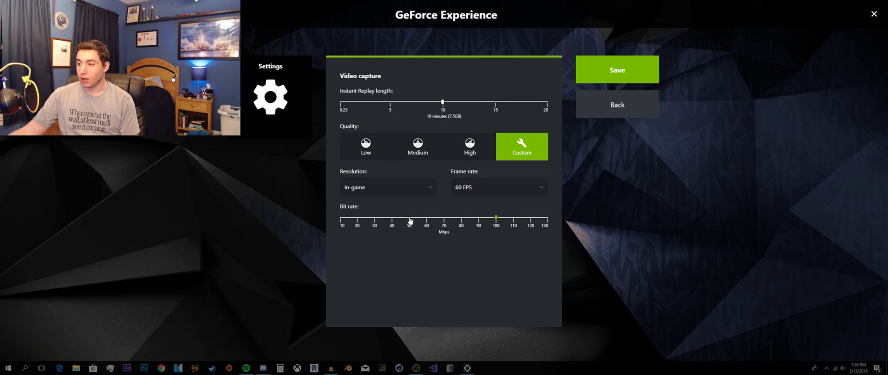
{"action": "left_click", "coordinate": [410, 219]}
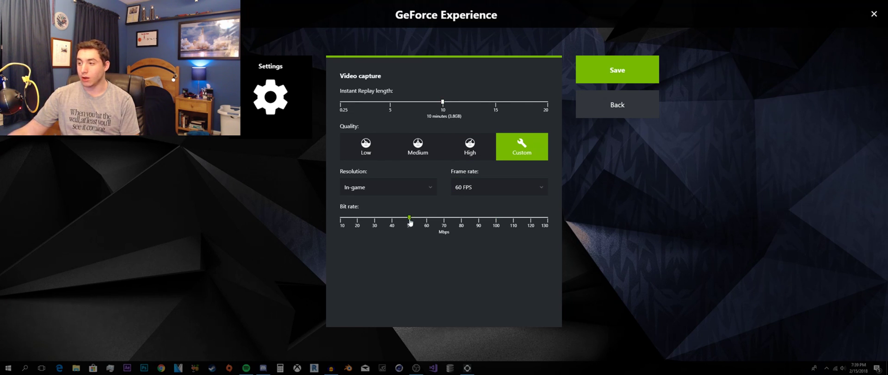
{"action": "left_click_drag", "start_coordinate": [410, 222], "coordinate": [496, 223]}
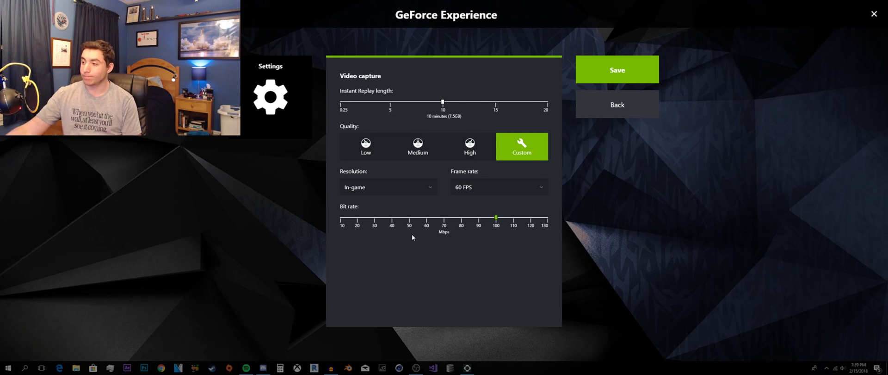
Compare the bit rates and replay file sizes of the Low, Medium, High and Custom quality presets, ending on High.
{"action": "left_click", "coordinate": [361, 144]}
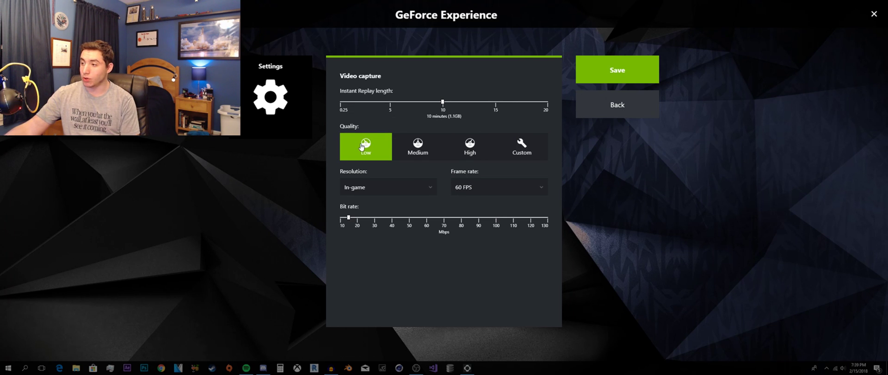
{"action": "left_click", "coordinate": [413, 151]}
{"action": "left_click", "coordinate": [464, 154]}
{"action": "left_click", "coordinate": [516, 157]}
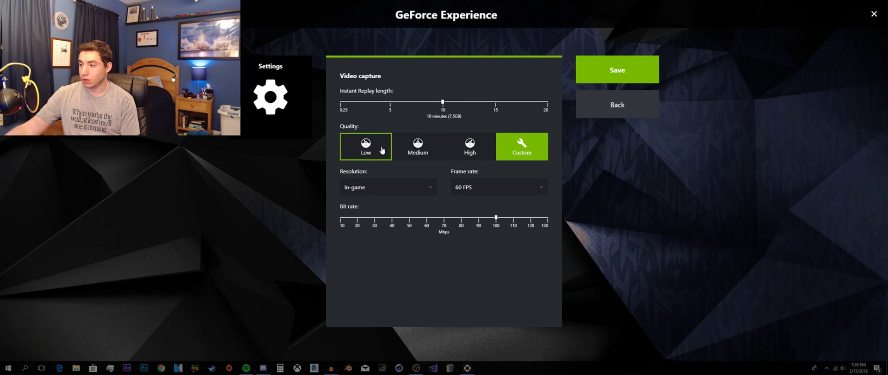
{"action": "left_click", "coordinate": [372, 144]}
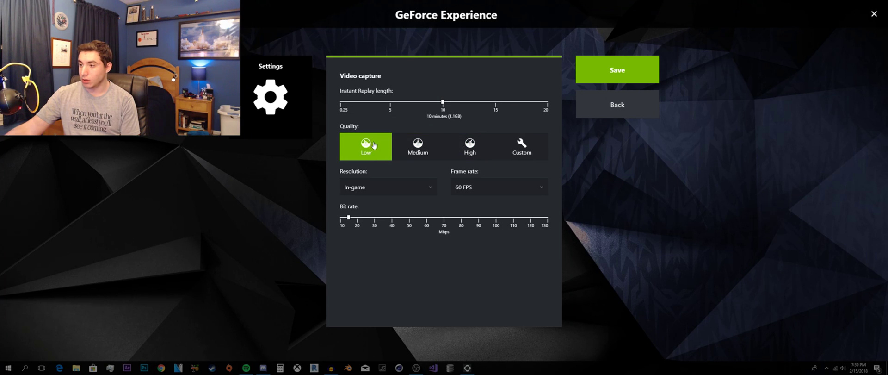
{"action": "left_click", "coordinate": [415, 147]}
{"action": "left_click", "coordinate": [467, 148]}
{"action": "left_click", "coordinate": [509, 151]}
{"action": "left_click", "coordinate": [468, 147]}
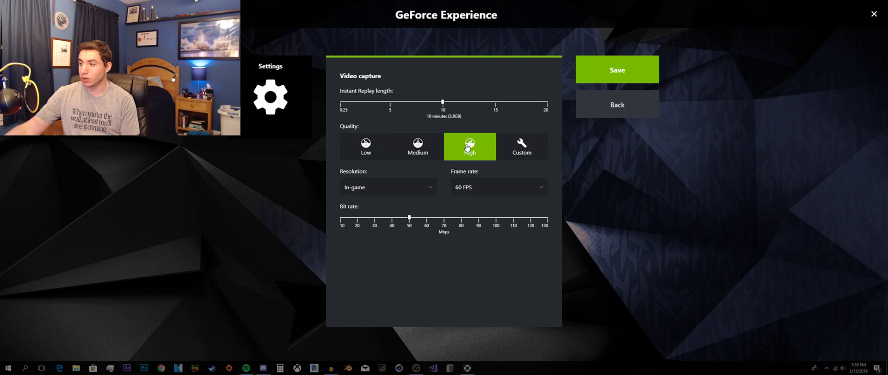
Switch the video capture quality to the Custom preset and save the settings.
{"action": "left_click", "coordinate": [522, 159]}
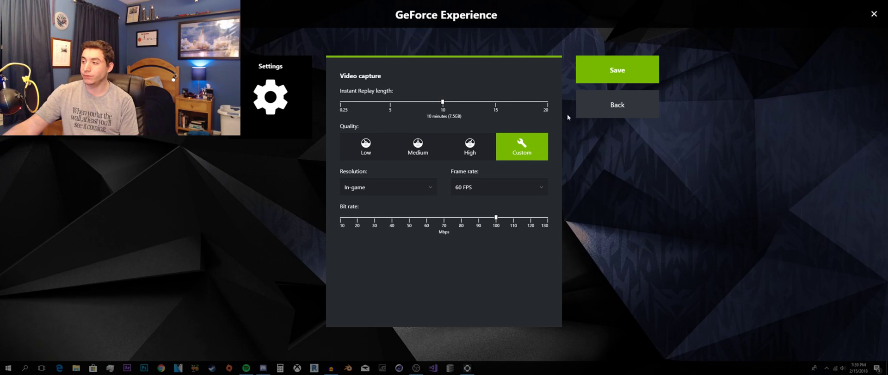
{"action": "left_click", "coordinate": [606, 79]}
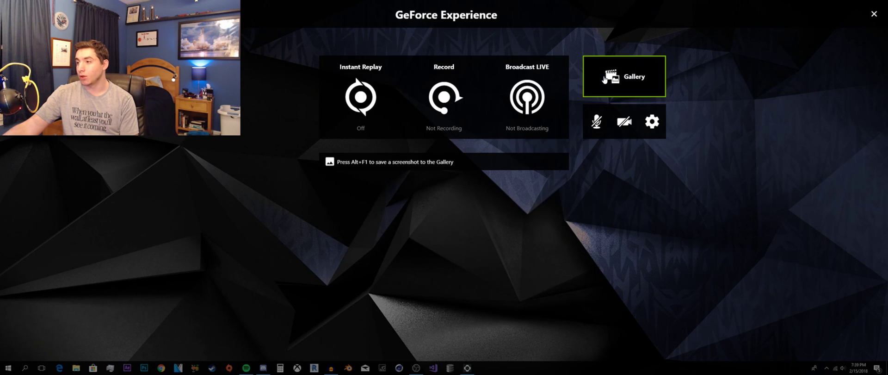
Open the overlay's HUD layout settings and review the positions of the Camera, Status Indicator, FPS Counter, Viewers and Comments elements.
{"action": "left_click", "coordinate": [649, 121]}
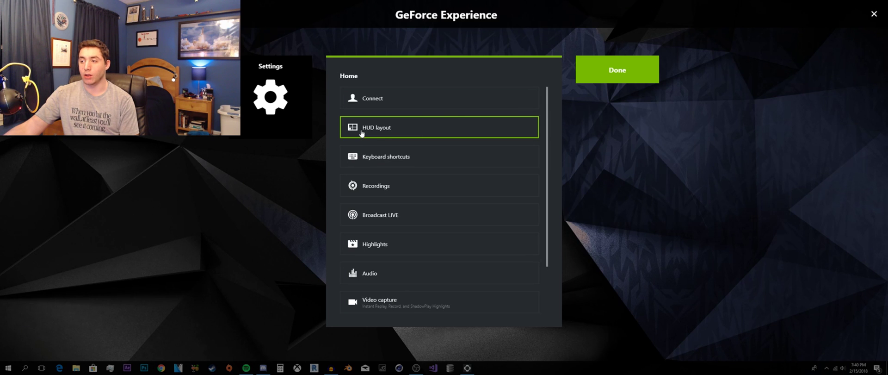
{"action": "left_click", "coordinate": [384, 135]}
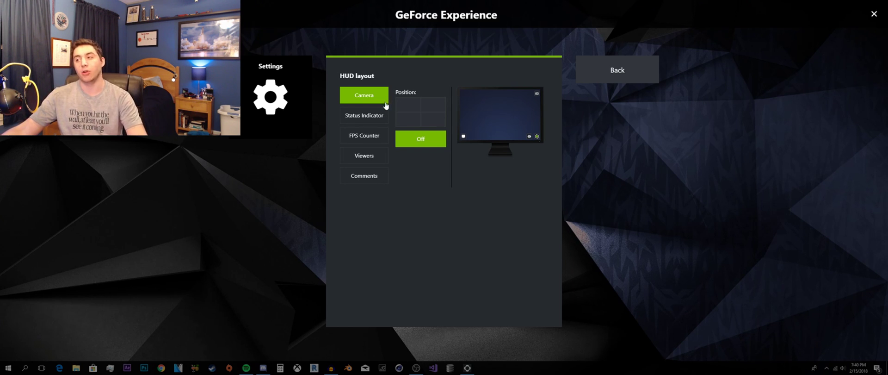
{"action": "left_click", "coordinate": [378, 121]}
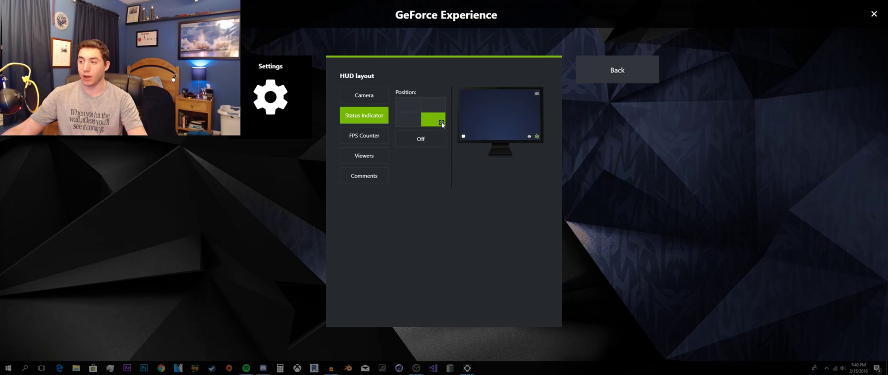
{"action": "left_click", "coordinate": [369, 137]}
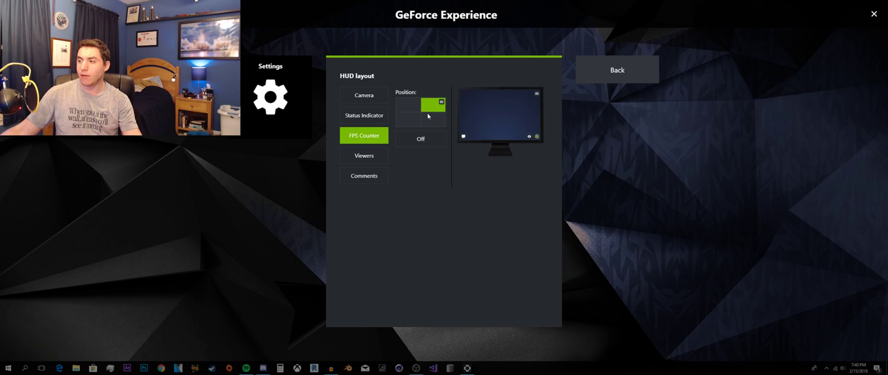
{"action": "left_click", "coordinate": [379, 158]}
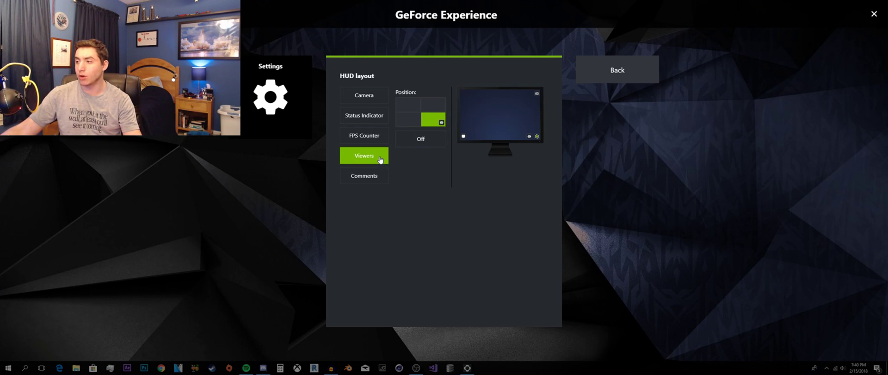
{"action": "left_click", "coordinate": [368, 184]}
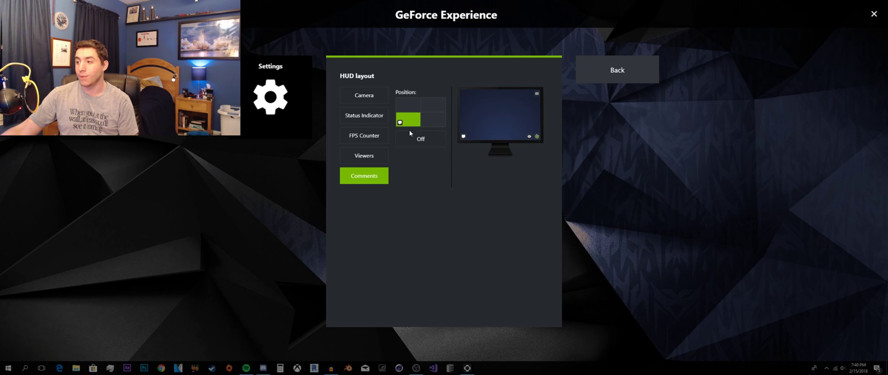
Turn the FPS Counter off, place it back in the display's upper-right corner, and leave the HUD layout.
{"action": "left_click", "coordinate": [364, 135]}
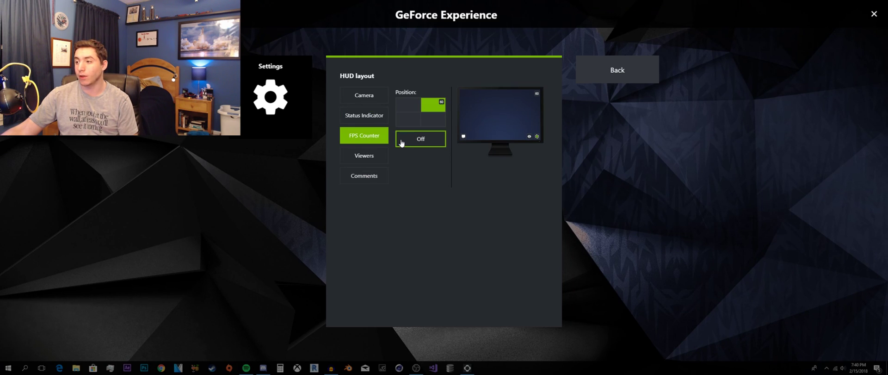
{"action": "left_click", "coordinate": [442, 145]}
{"action": "left_click", "coordinate": [434, 109]}
{"action": "left_click", "coordinate": [627, 74]}
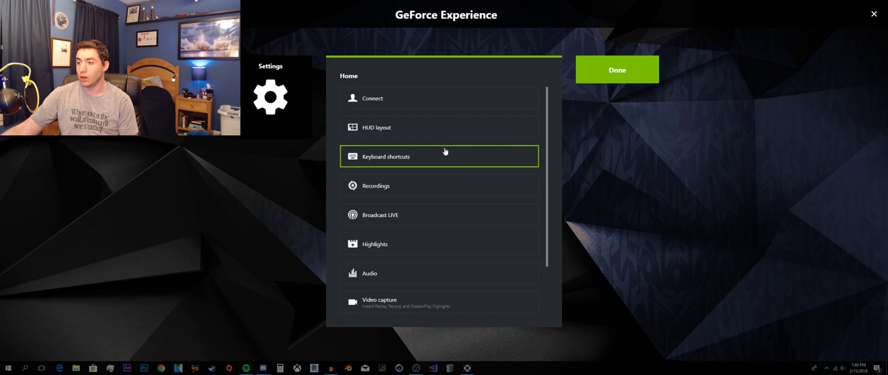
Look through the Recordings, Broadcast LIVE and Video capture pages of the overlay settings.
{"action": "scroll", "coordinate": [402, 105], "scroll_direction": "down", "scroll_amount": 2}
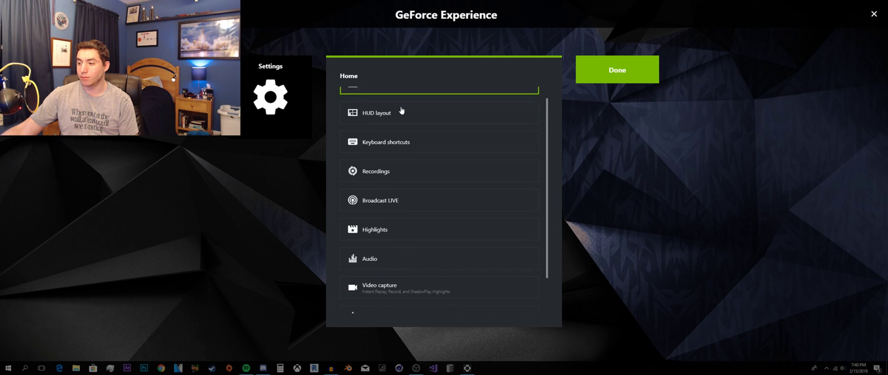
{"action": "scroll", "coordinate": [402, 109], "scroll_direction": "up", "scroll_amount": 2}
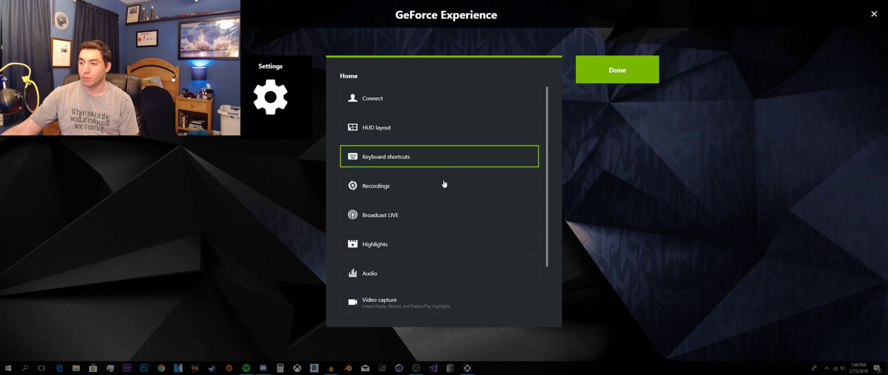
{"action": "left_click", "coordinate": [398, 191]}
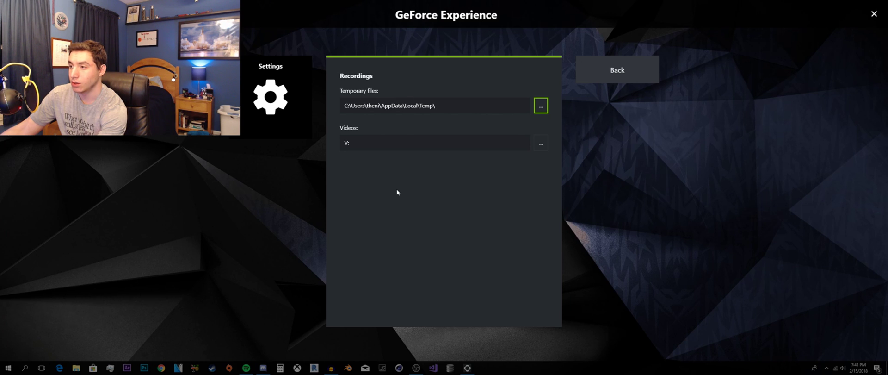
{"action": "key", "text": "Escape"}
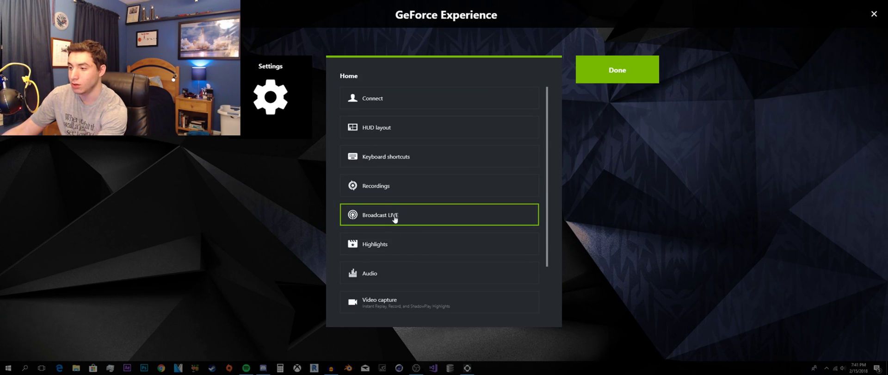
{"action": "left_click", "coordinate": [394, 215]}
{"action": "key", "text": "Escape"}
{"action": "scroll", "coordinate": [396, 231], "scroll_direction": "down", "scroll_amount": 3}
{"action": "left_click", "coordinate": [396, 236]}
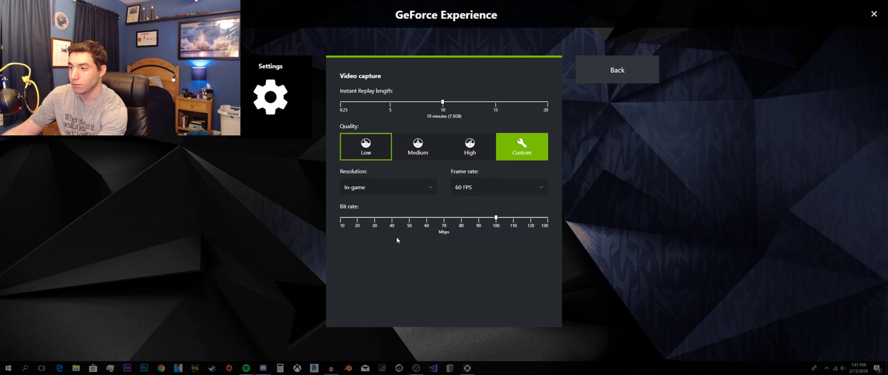
{"action": "key", "text": "Escape"}
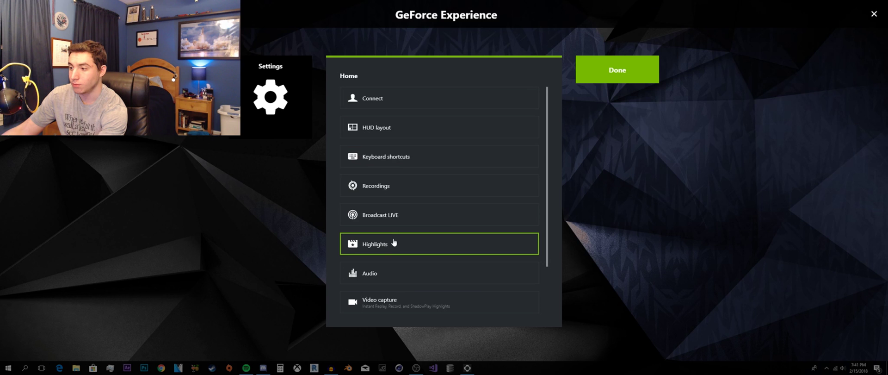
Check the desktop capture option in the Privacy control settings, and return to the overlay's main view.
{"action": "scroll", "coordinate": [394, 243], "scroll_direction": "down", "scroll_amount": 3}
{"action": "left_click", "coordinate": [388, 302]}
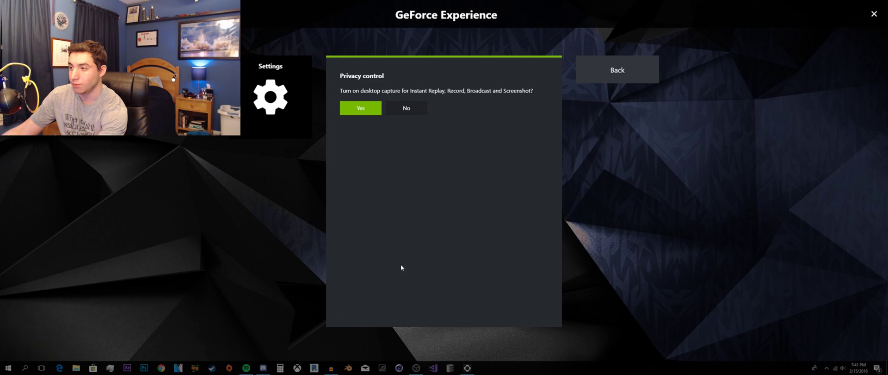
{"action": "left_click", "coordinate": [601, 72]}
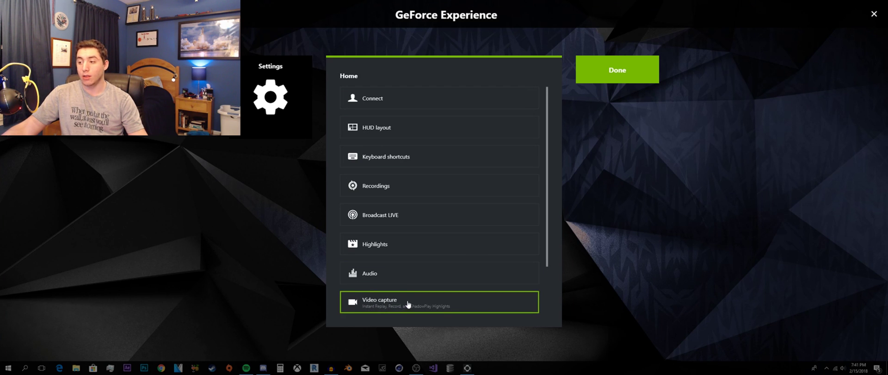
{"action": "scroll", "coordinate": [408, 303], "scroll_direction": "down", "scroll_amount": 2}
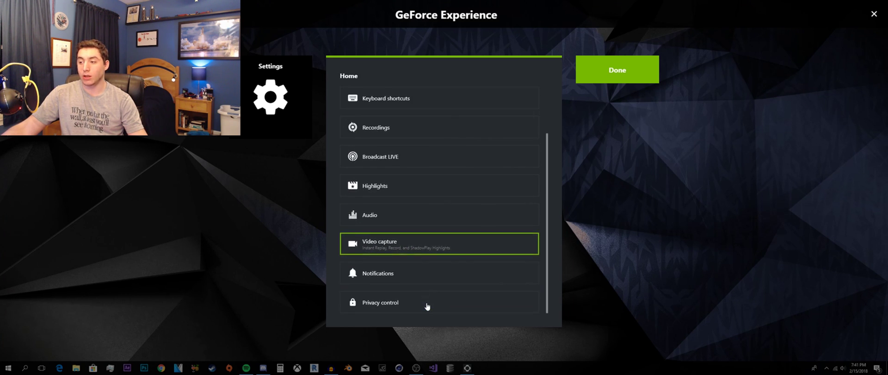
{"action": "left_click", "coordinate": [398, 303]}
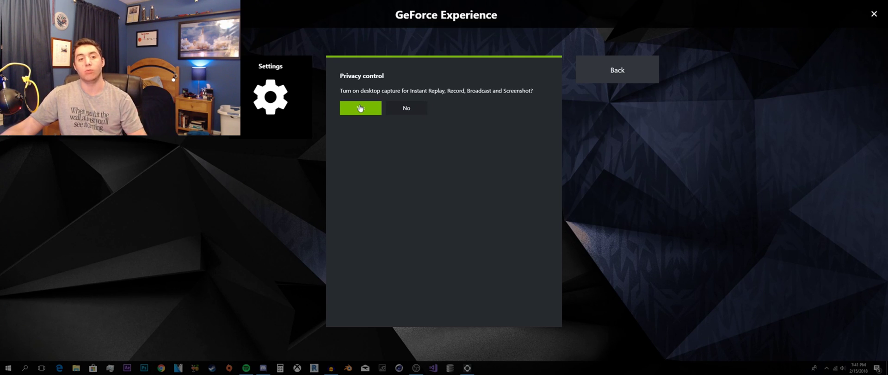
{"action": "left_click", "coordinate": [633, 79]}
{"action": "left_click", "coordinate": [633, 79]}
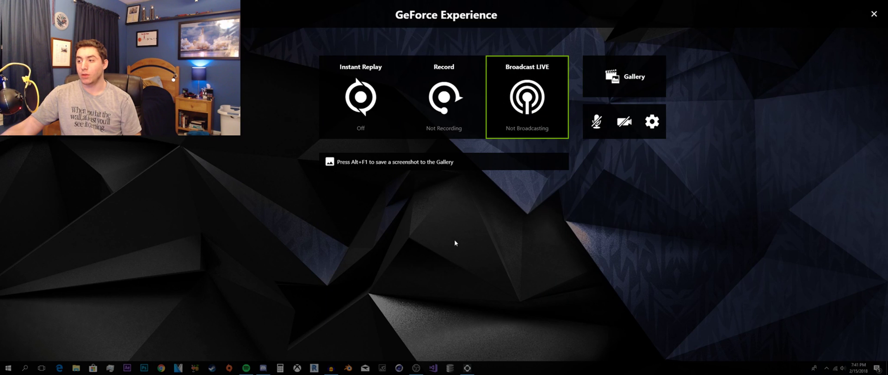